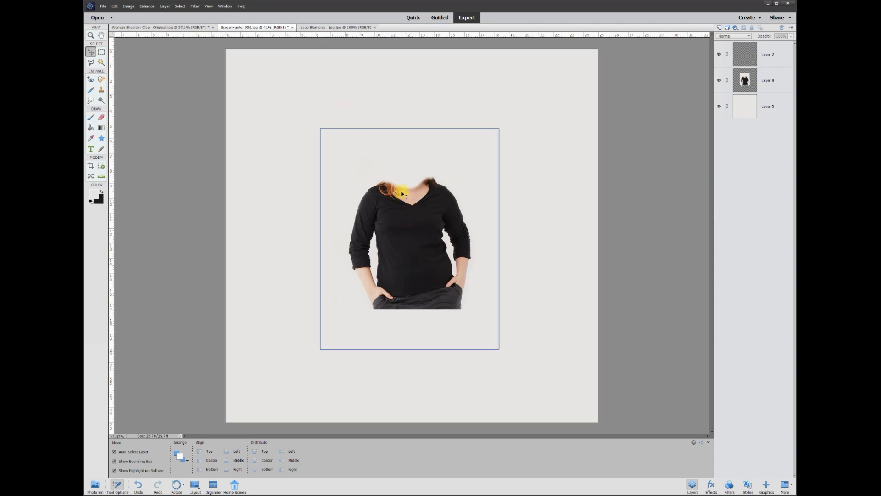
Step: In the Woman Shoulder Crop photo, use the Smudge tool to pull the black top over the woman's raised forearm
click(195, 27)
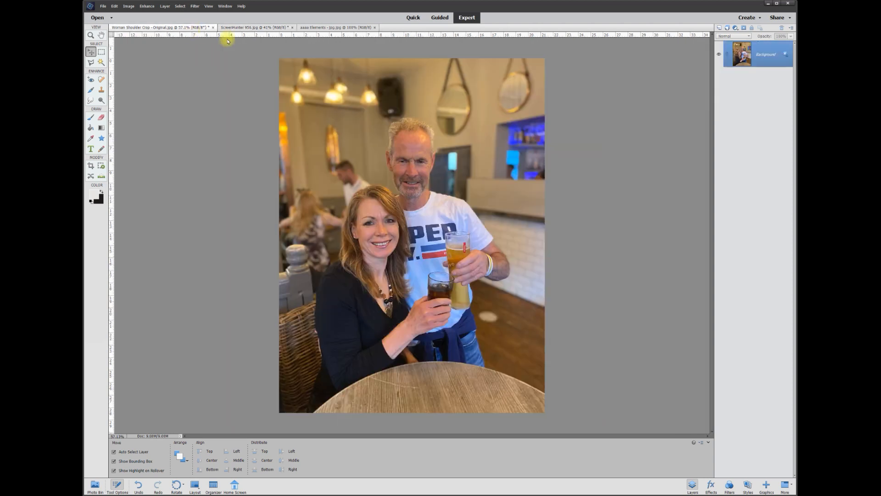
scroll(389, 298, up, 1)
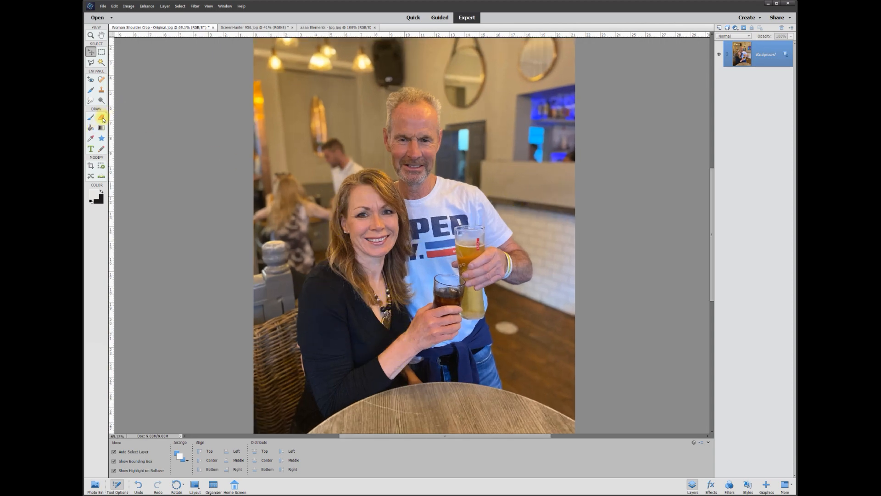
scroll(356, 241, up, 1)
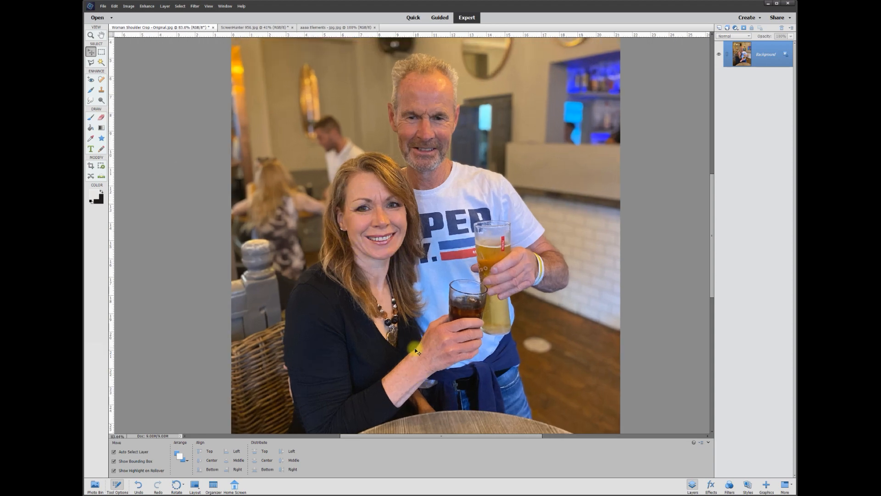
click(90, 101)
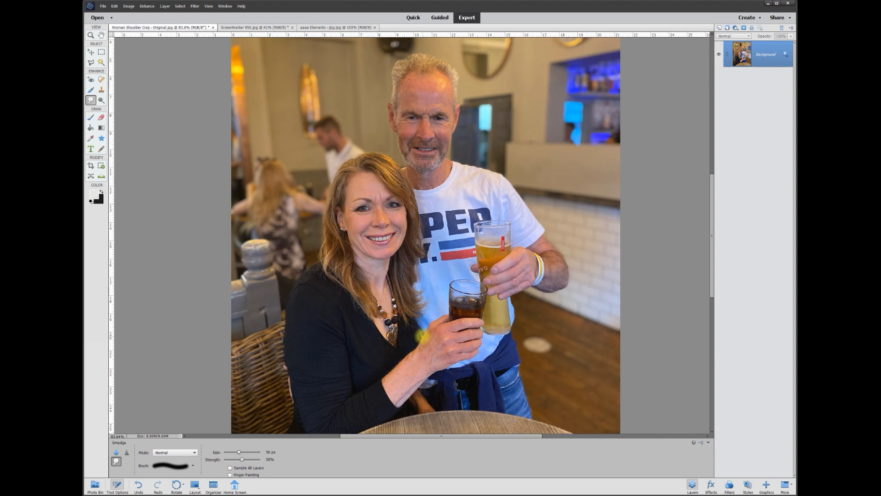
scroll(423, 310, up, 5)
drag(712, 272, 712, 304)
mouse_move(426, 221)
mouse_down()
mouse_move(439, 235)
mouse_move(428, 214)
mouse_move(431, 222)
mouse_move(448, 203)
mouse_move(440, 200)
mouse_move(444, 219)
mouse_move(468, 200)
mouse_move(462, 192)
mouse_move(450, 229)
mouse_up()
mouse_move(437, 220)
mouse_down()
mouse_move(419, 235)
mouse_move(425, 248)
mouse_move(417, 222)
mouse_move(432, 264)
mouse_move(413, 245)
mouse_move(420, 269)
mouse_move(433, 257)
mouse_move(408, 240)
mouse_move(415, 265)
mouse_up()
mouse_move(415, 265)
mouse_down()
mouse_move(432, 276)
mouse_move(379, 268)
mouse_move(390, 271)
mouse_move(396, 260)
mouse_move(407, 272)
mouse_move(404, 253)
mouse_move(362, 287)
mouse_move(411, 268)
mouse_move(362, 307)
mouse_move(395, 274)
mouse_up()
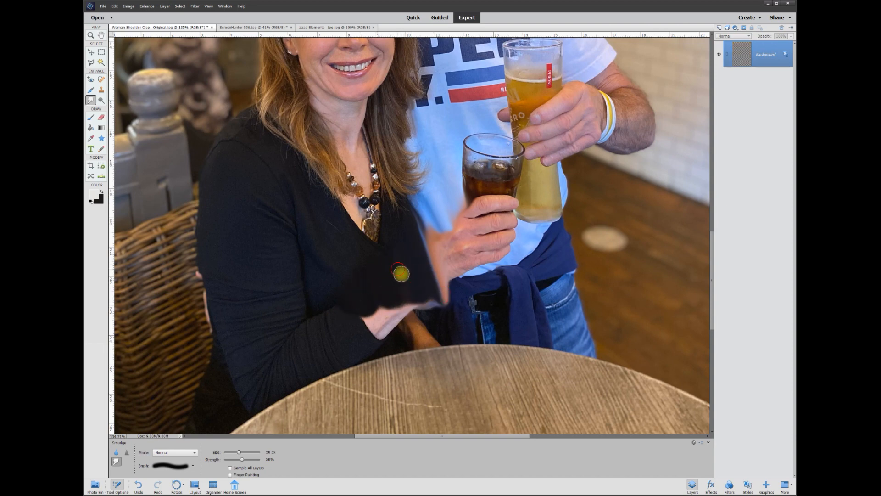
scroll(409, 279, down, 4)
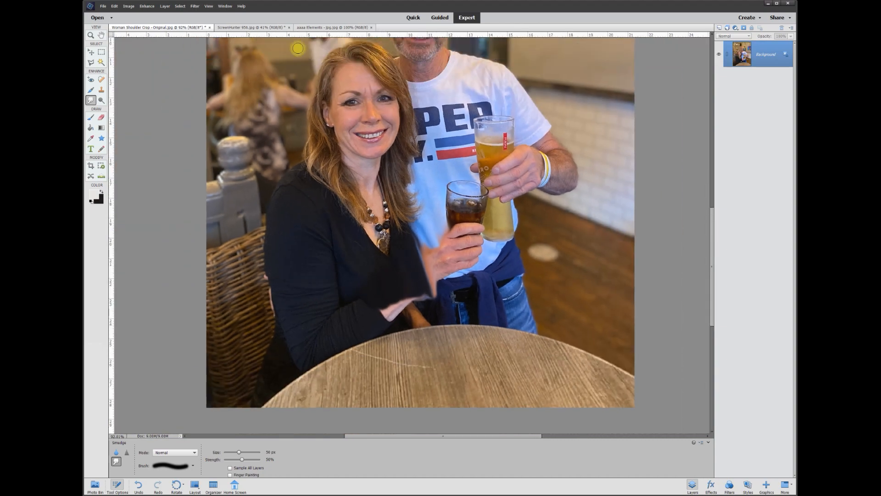
Step: Convert the locked background into an editable layer and give the Eraser a hard round 5 px brush
click(101, 118)
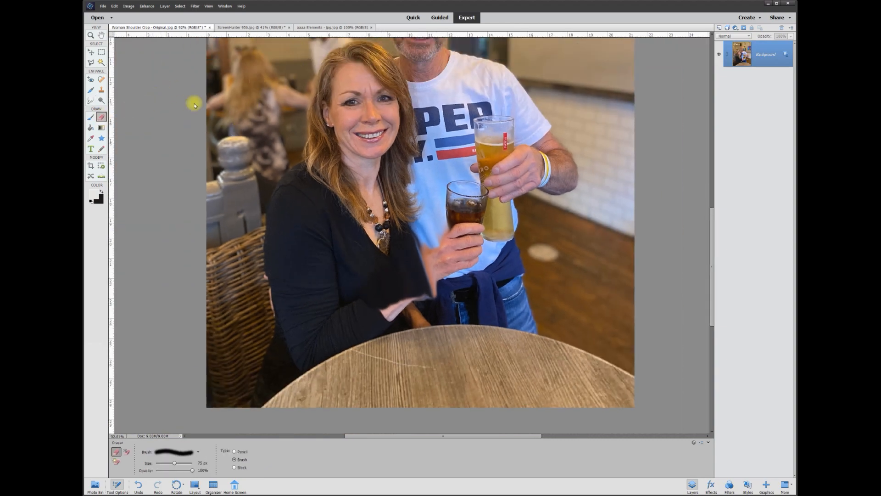
click(792, 57)
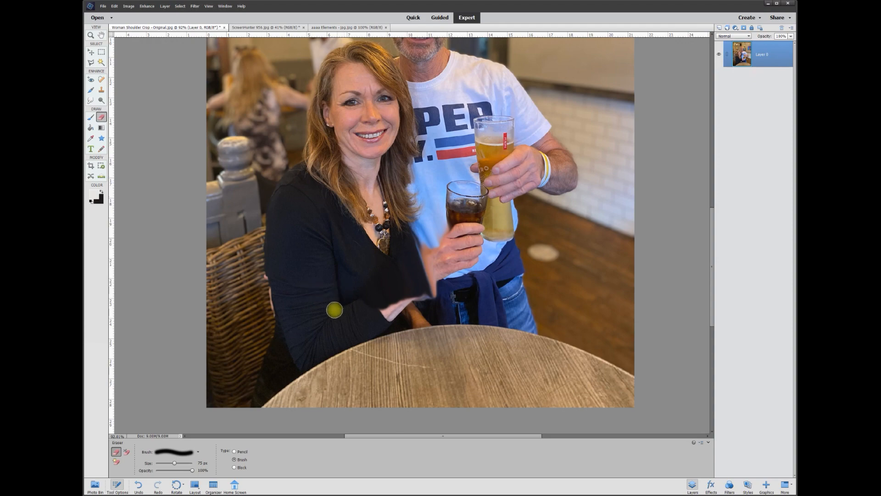
scroll(299, 349, up, 4)
scroll(244, 409, up, 3)
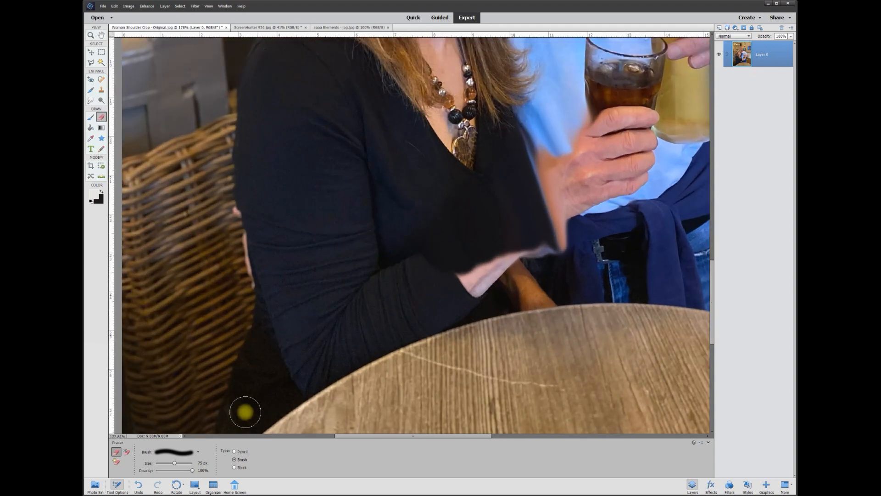
click(198, 452)
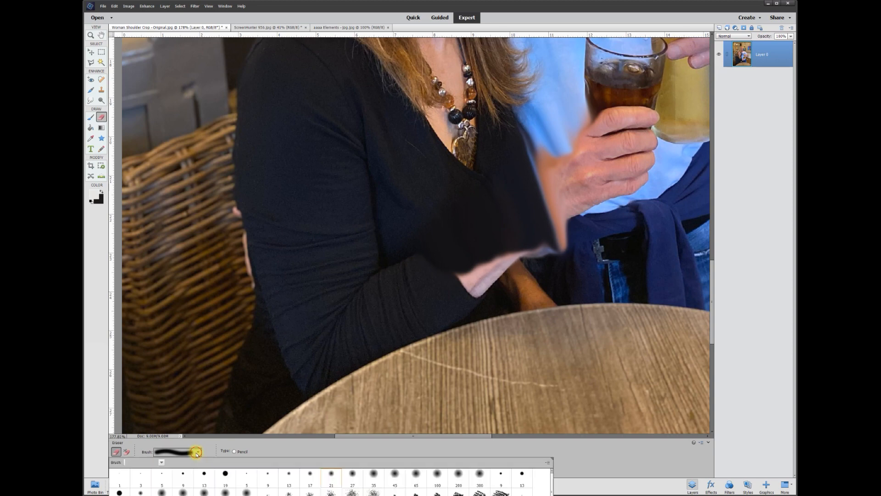
click(161, 477)
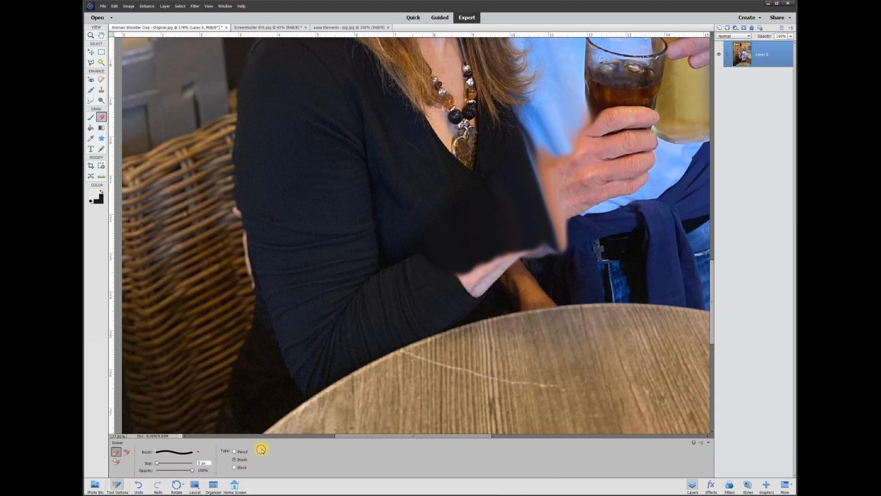
Step: Erase a thin outline with a 9 px brush along the woman's outer sleeve, shoulder and the opposite edge of her top
drag(254, 302, 254, 294)
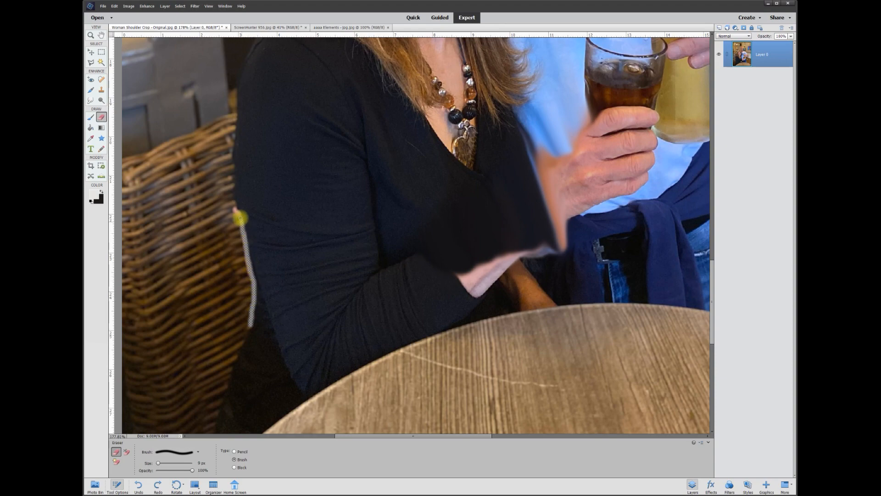
drag(237, 206, 231, 171)
drag(231, 172, 232, 147)
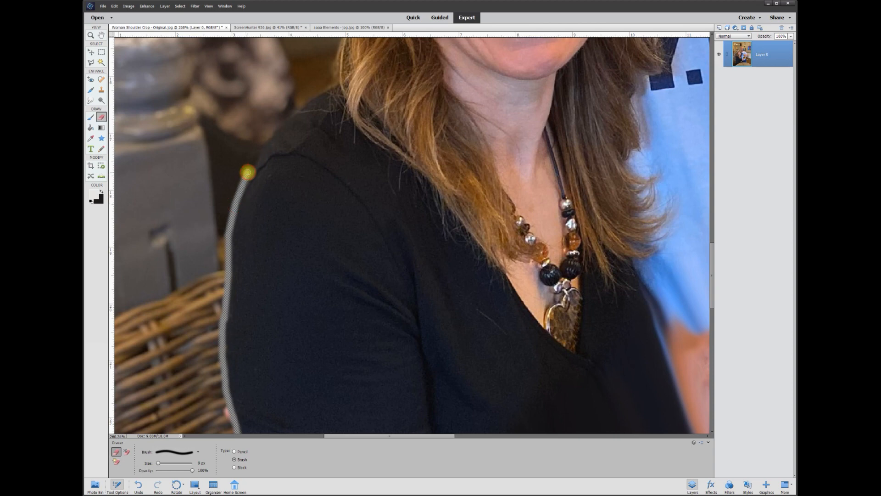
drag(265, 142, 338, 85)
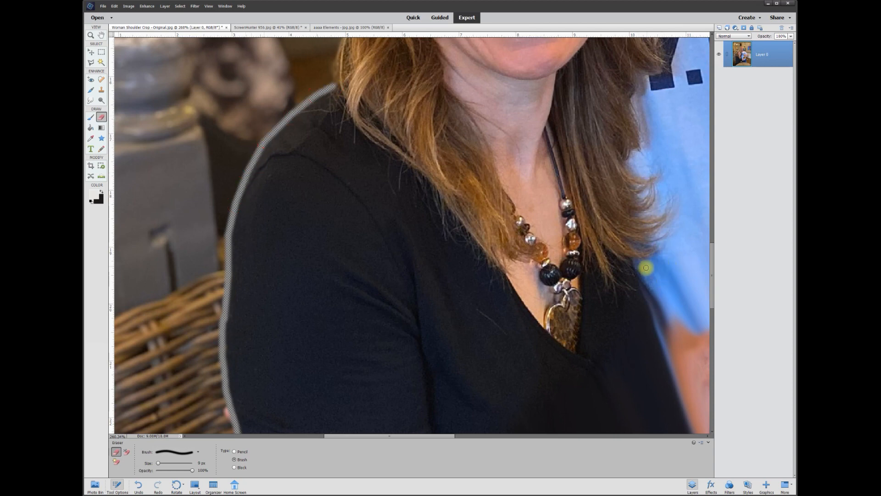
mouse_move(647, 299)
mouse_down()
mouse_move(689, 419)
mouse_move(712, 267)
mouse_up()
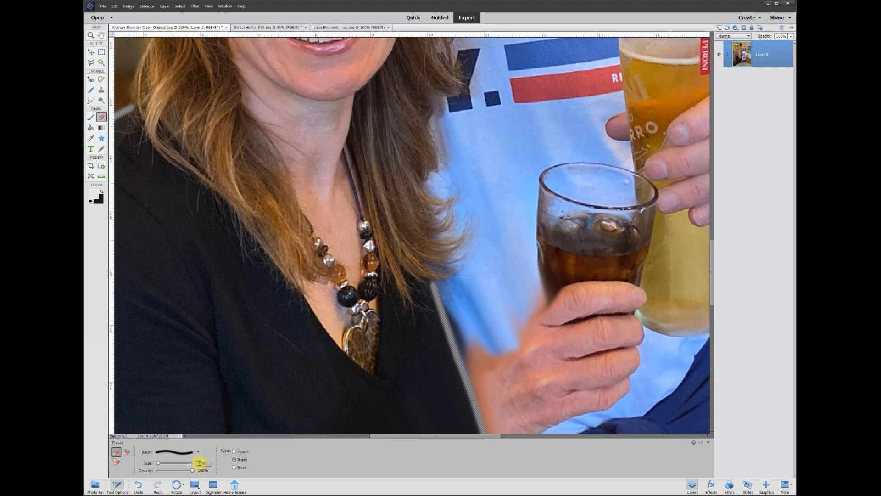
Step: Erase the background along the woman's hair on the side next to the man, using a 20 px eraser
text(20)
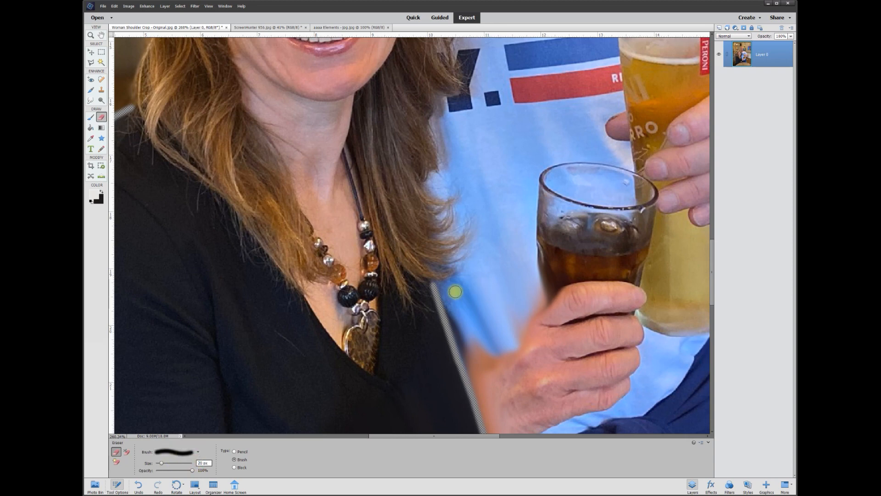
click(441, 286)
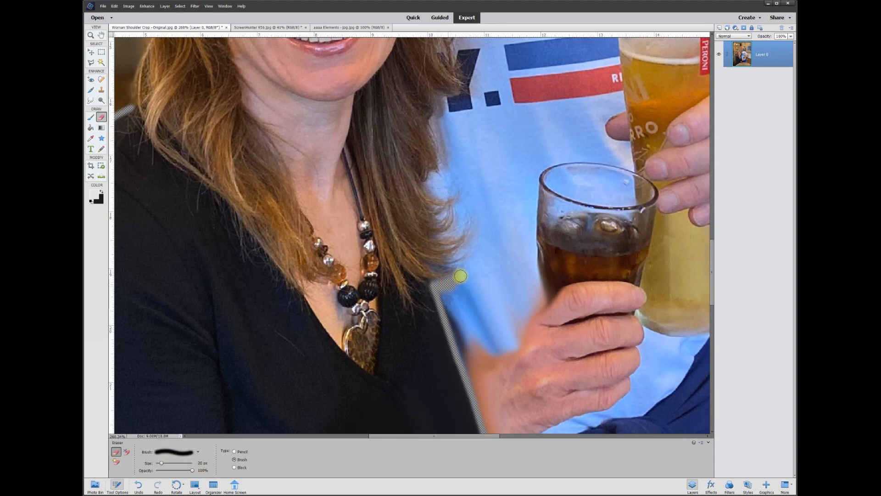
mouse_move(460, 266)
mouse_down()
mouse_move(475, 248)
mouse_move(462, 257)
mouse_move(475, 218)
mouse_move(451, 231)
mouse_move(466, 196)
mouse_move(428, 185)
mouse_up()
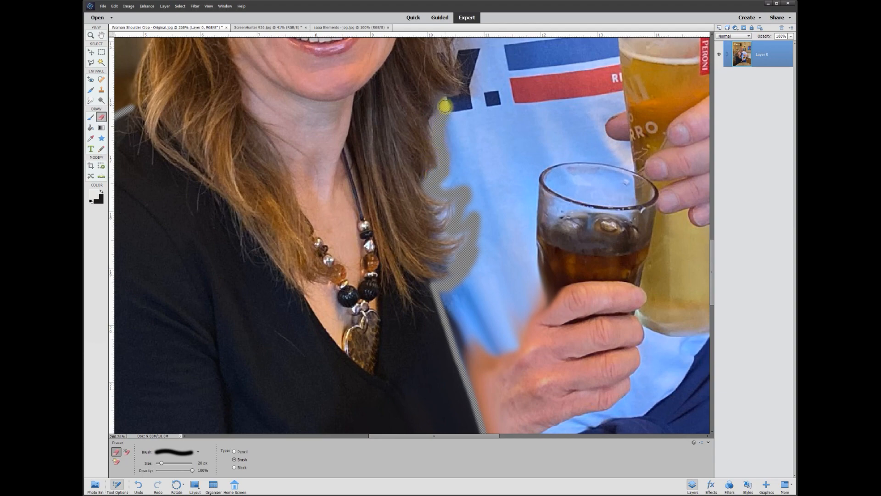
scroll(466, 101, up, 5)
drag(440, 113, 468, 288)
Step: Finish the erased outline over the top of the head and remaining hair with a smaller eraser brush
scroll(468, 288, left, 3)
key(bracketleft)
mouse_move(238, 306)
mouse_down()
mouse_move(253, 166)
mouse_move(278, 220)
mouse_move(342, 146)
mouse_move(432, 129)
mouse_move(526, 228)
mouse_up()
scroll(253, 166, up, 5)
key(ctrl+0)
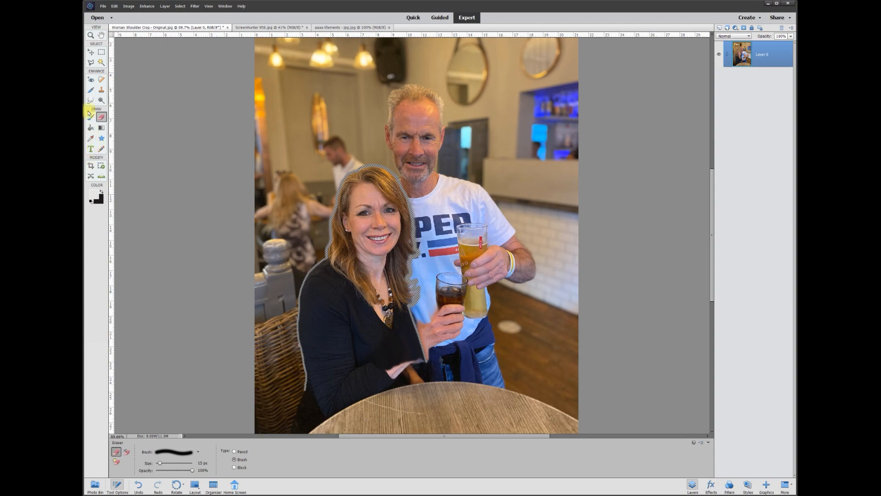
Step: Select the woman with the Polygonal Lasso, following the erased outline and cutting straight across below her chest
click(91, 63)
scroll(412, 291, up, 5)
drag(712, 293, 712, 330)
scroll(415, 360, up, 3)
click(467, 275)
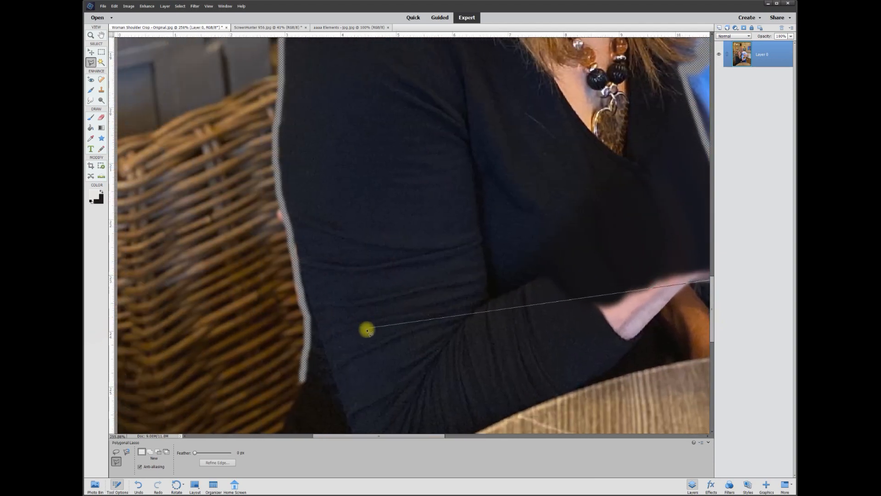
click(305, 376)
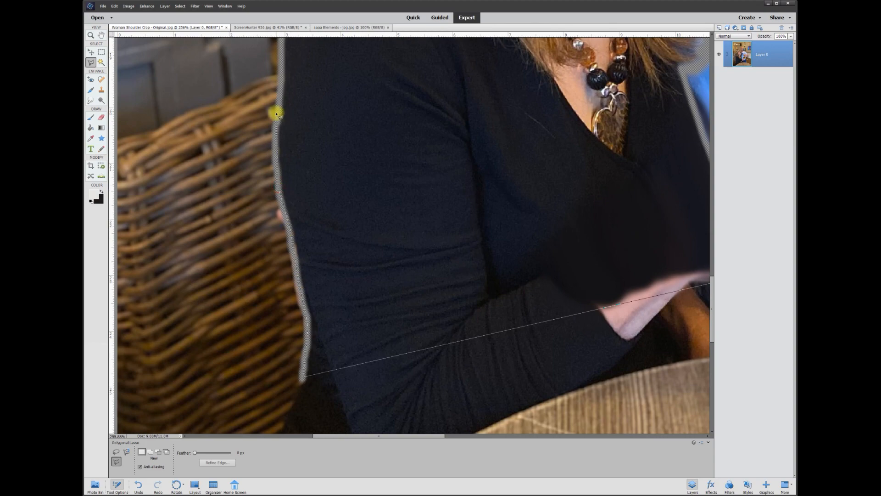
scroll(294, 138, up, 3)
scroll(381, 59, up, 3)
click(448, 152)
click(490, 124)
click(576, 103)
click(692, 248)
click(486, 277)
click(504, 313)
click(515, 366)
click(479, 402)
scroll(478, 402, down, 5)
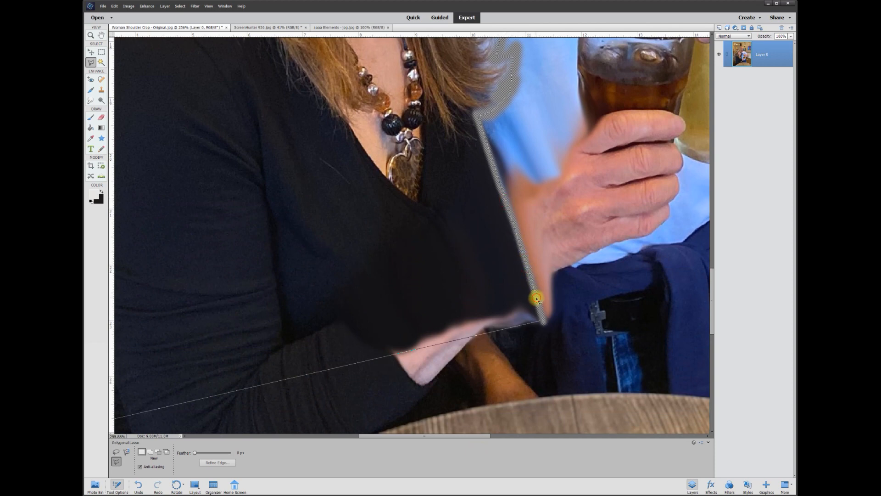
click(541, 324)
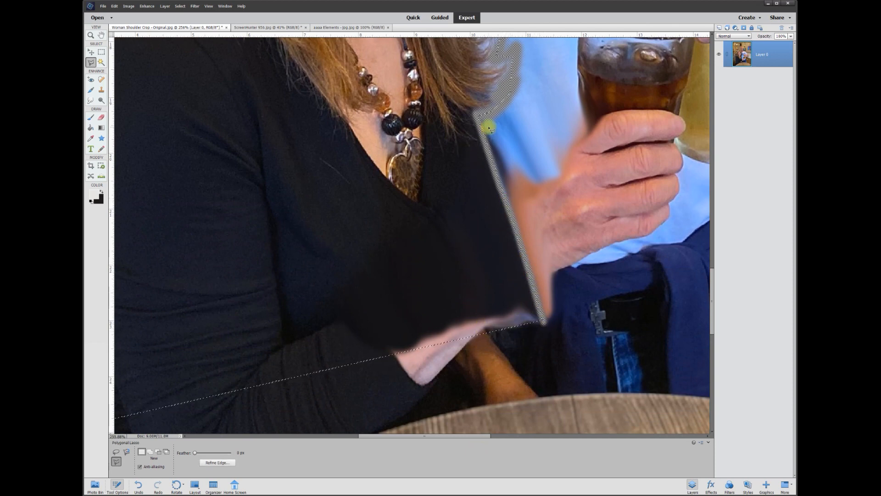
Step: Invert the selection and delete everything around the woman
scroll(497, 112, up, 2)
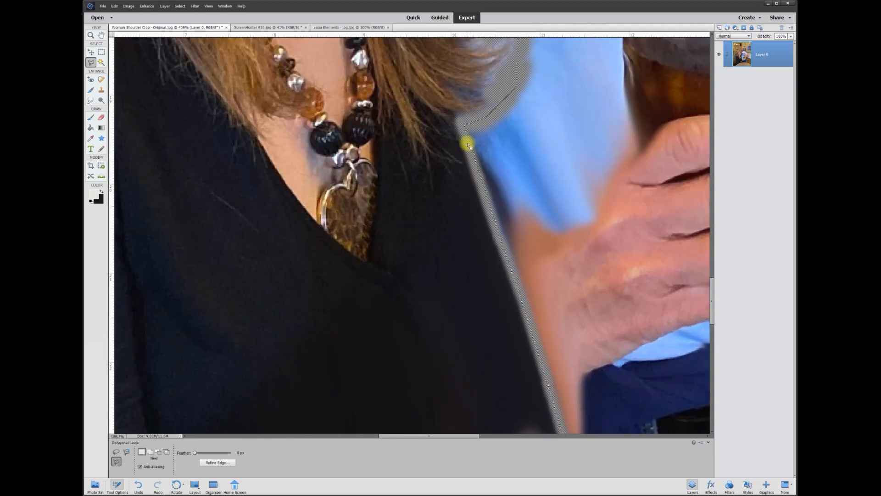
scroll(330, 236, down, 10)
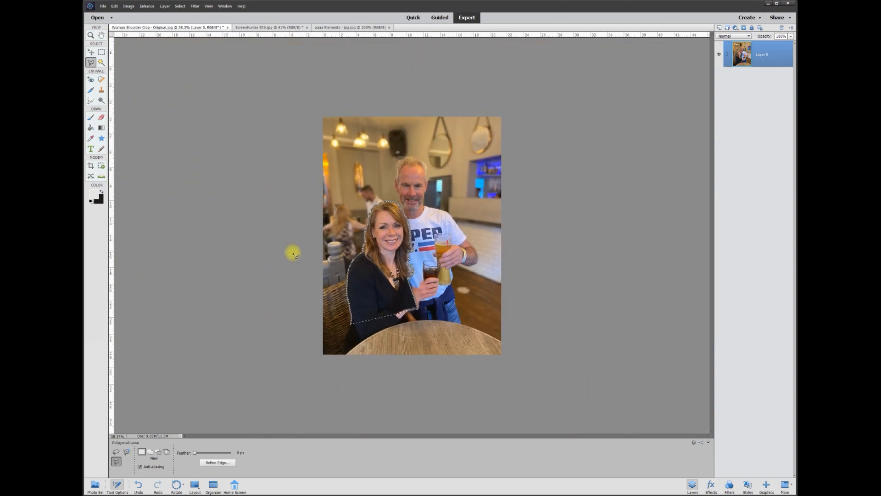
scroll(378, 271, up, 2)
right_click(368, 288)
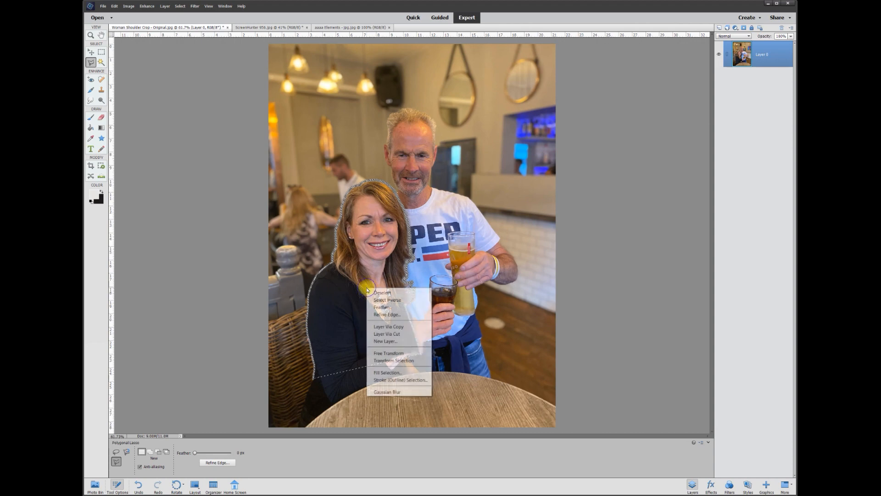
click(383, 301)
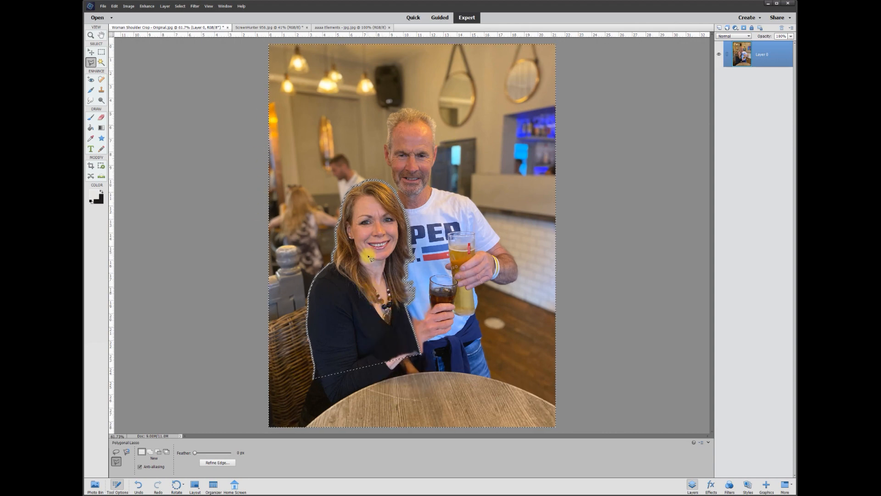
key(Delete)
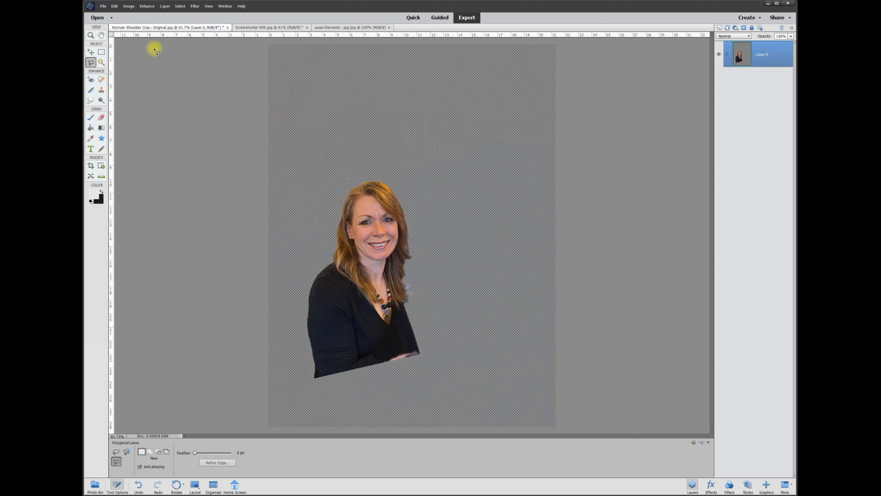
Step: Copy the woman's cutout into the ScreenHunter document with the Move tool and position it over the headless body
click(92, 52)
mouse_move(376, 266)
mouse_down()
mouse_move(400, 248)
mouse_move(396, 270)
mouse_up()
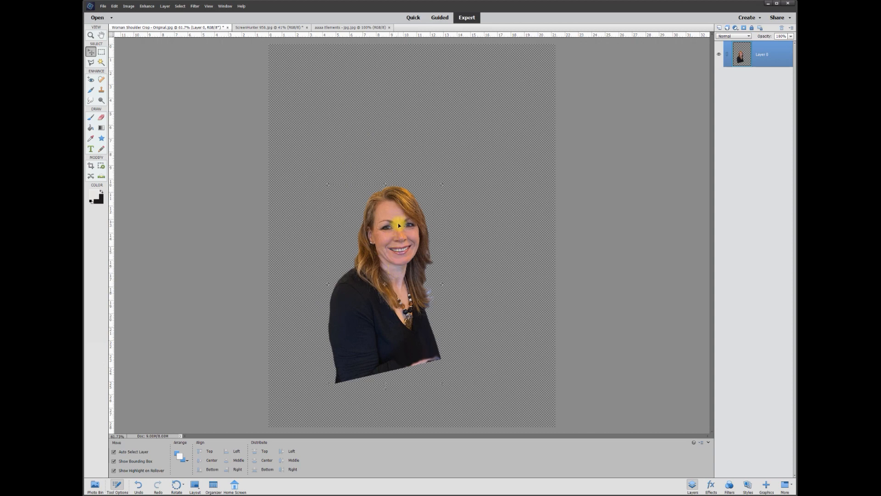
click(264, 27)
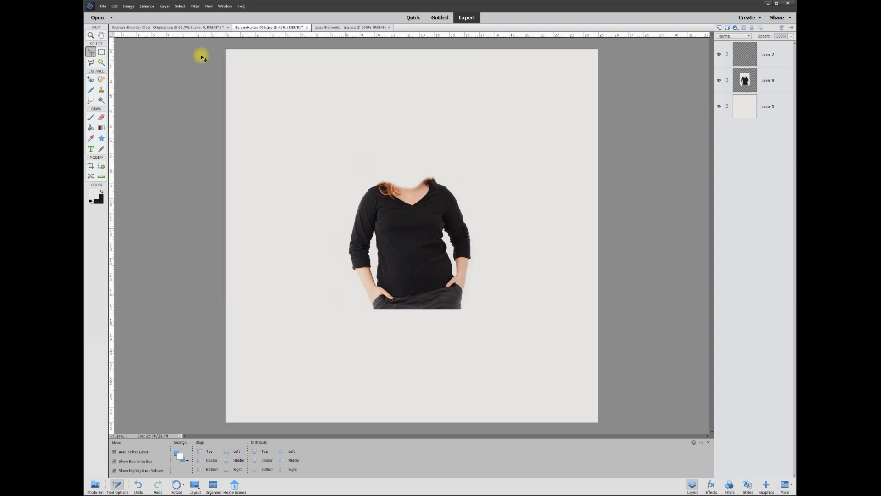
click(194, 29)
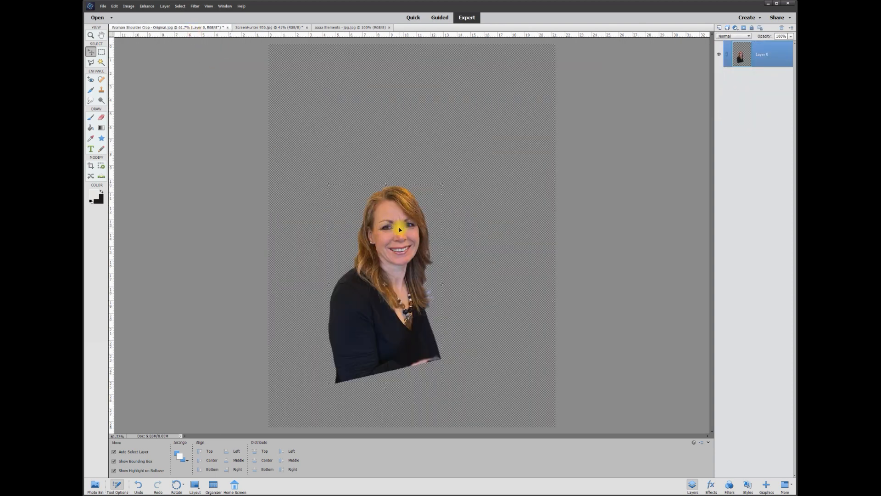
drag(396, 231, 317, 126)
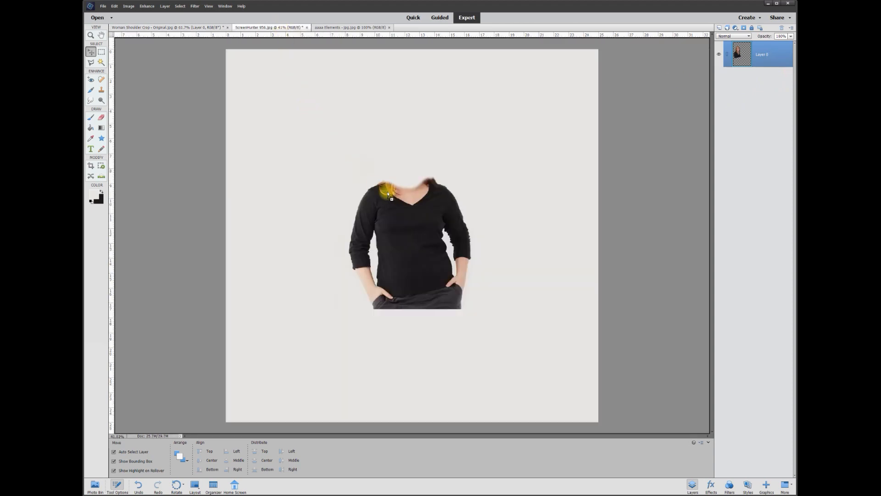
drag(388, 193, 387, 191)
drag(387, 250, 390, 206)
Step: Move the woman's cutout aside and erase a soft strip between the torso and the arm on the body's left-hand side with a 100 px eraser
scroll(438, 179, up, 3)
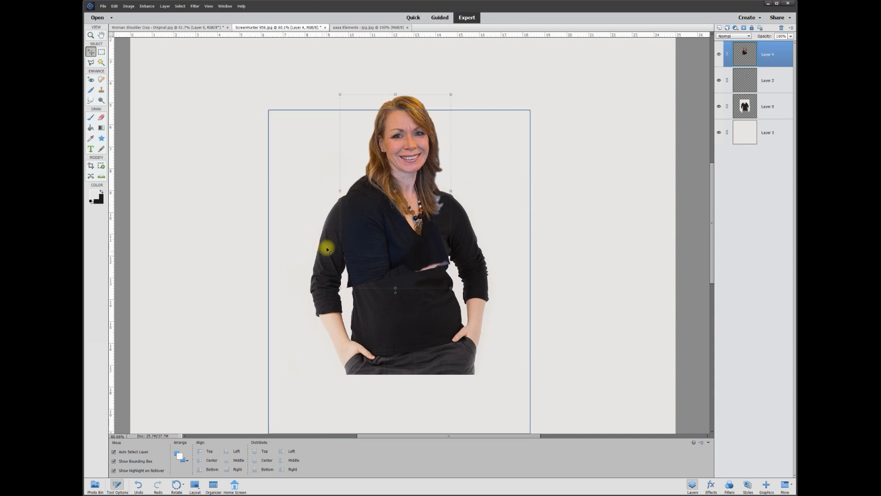
drag(368, 255, 431, 218)
click(356, 236)
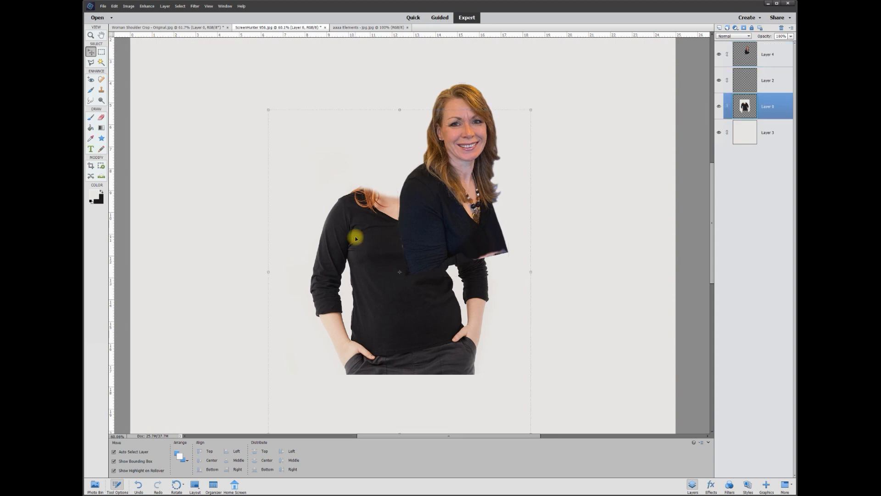
click(100, 118)
text(100)
mouse_move(374, 190)
mouse_down()
mouse_move(365, 297)
mouse_move(345, 375)
mouse_up()
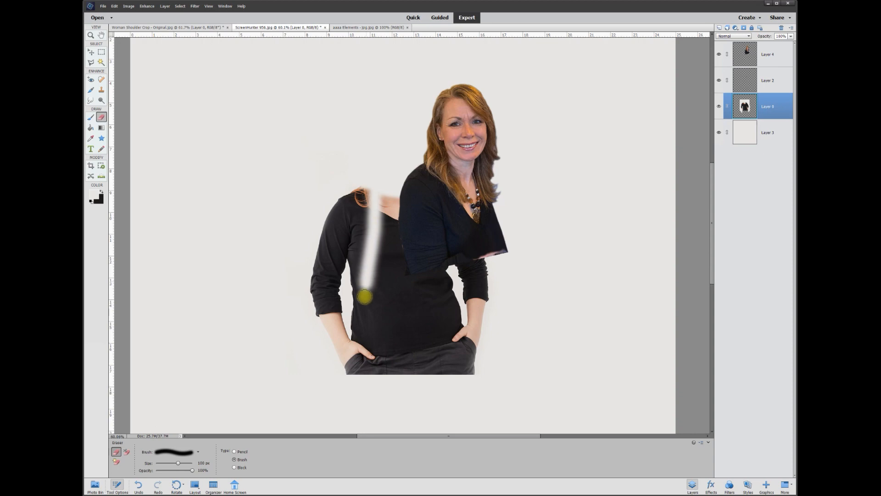
Step: Select the cut-off arm outside the erased strip with the Polygonal Lasso, delete it from the body layer, and deselect
click(91, 62)
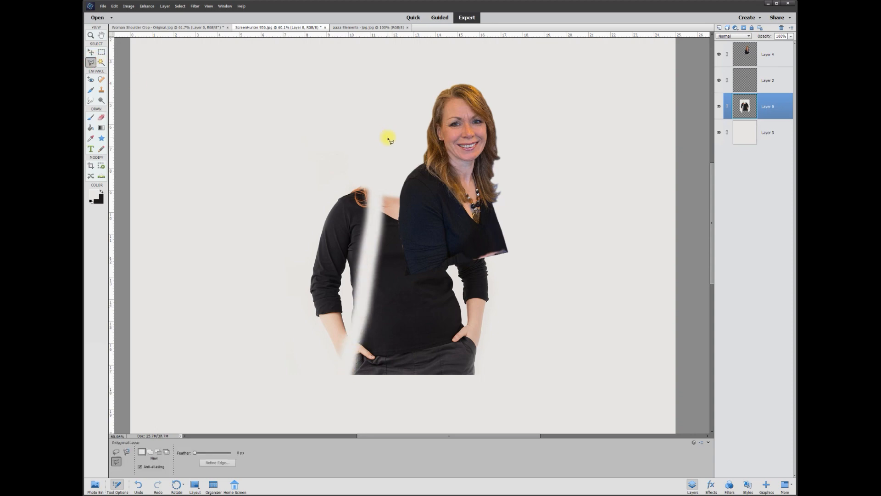
click(373, 198)
click(369, 303)
click(344, 374)
click(306, 373)
click(276, 232)
double_click(297, 202)
key(Delete)
key(ctrl+d)
Step: Move the woman's cutout back over the body and rotate the body layer about 4 degrees clockwise
click(90, 52)
drag(459, 122, 403, 147)
click(455, 371)
key(ctrl+0)
drag(410, 355, 401, 358)
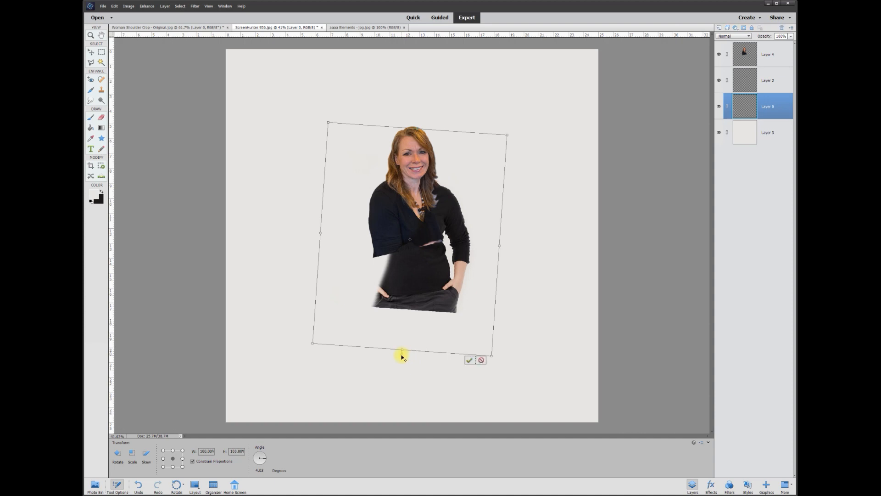
click(470, 361)
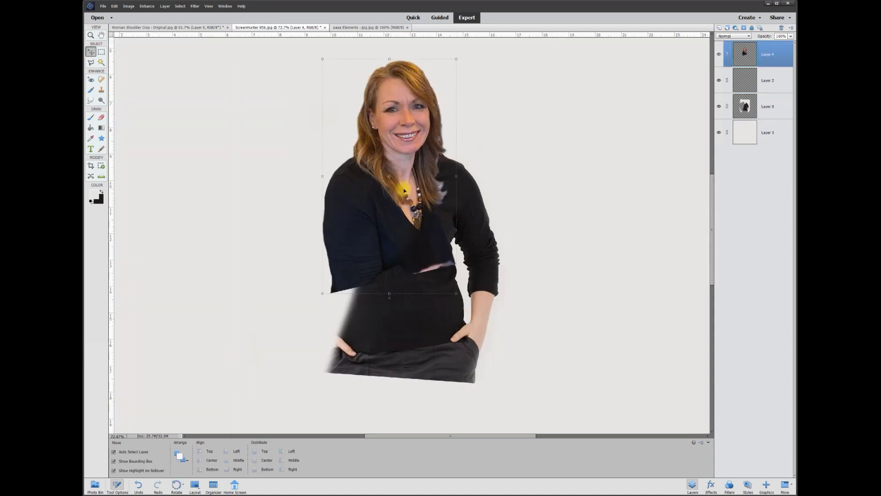
Step: Narrow the body layer to about 94% of its width and realign the woman's cutout over its shoulders
drag(397, 174, 397, 175)
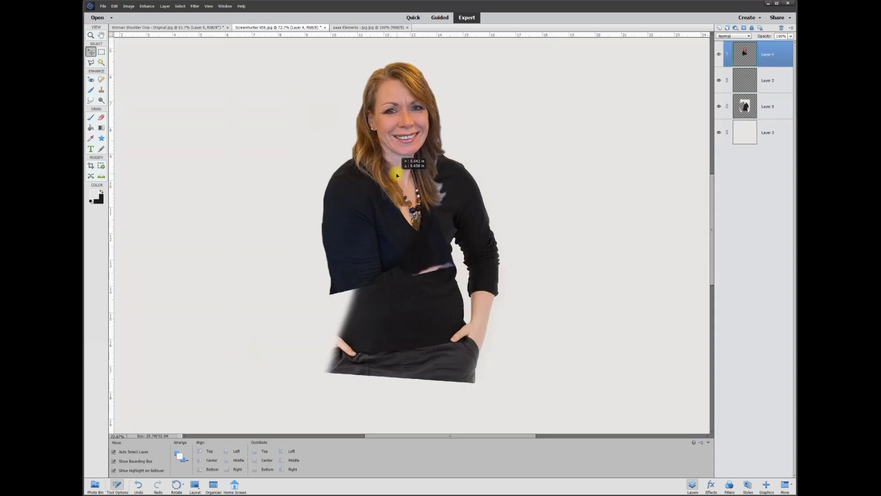
click(489, 297)
drag(555, 246, 536, 245)
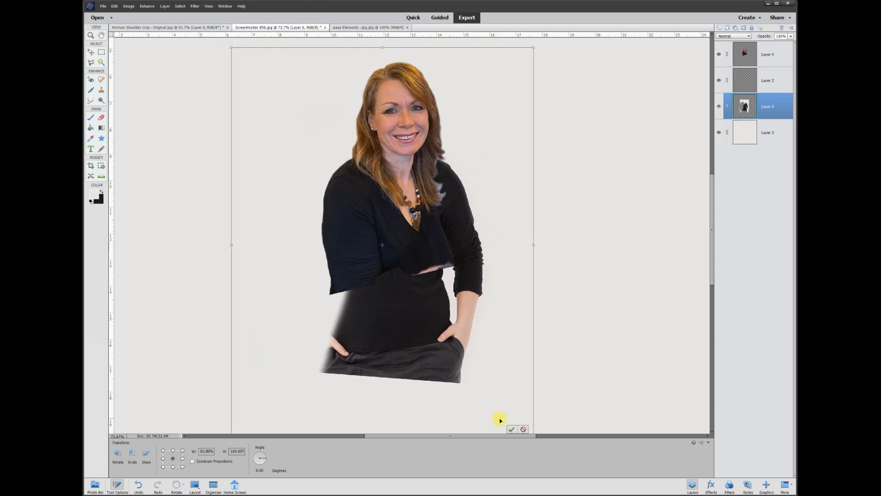
click(511, 430)
drag(415, 166, 401, 164)
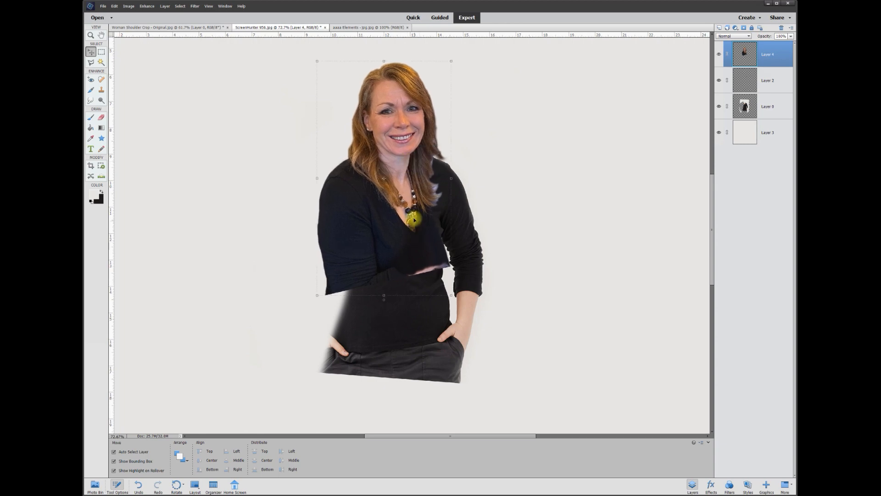
Step: Erase the light background fringe along the hair where it overlaps the right-hand shoulder
scroll(440, 160, up, 3)
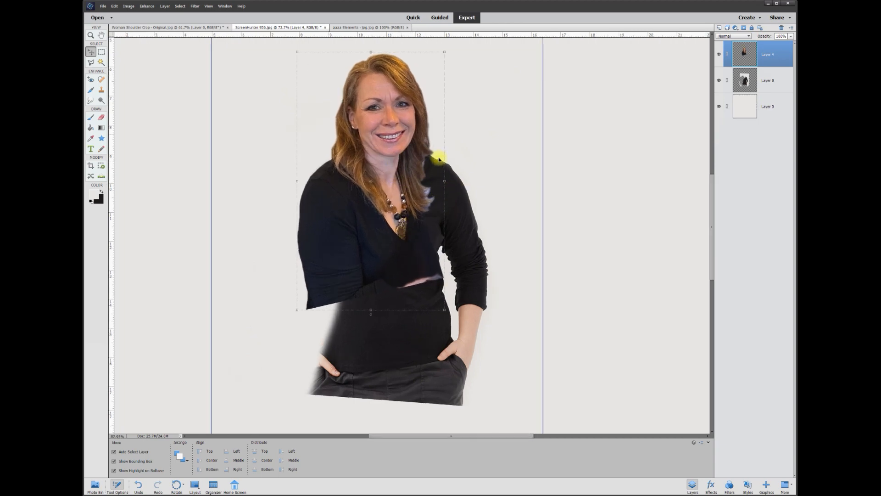
scroll(443, 163, up, 1)
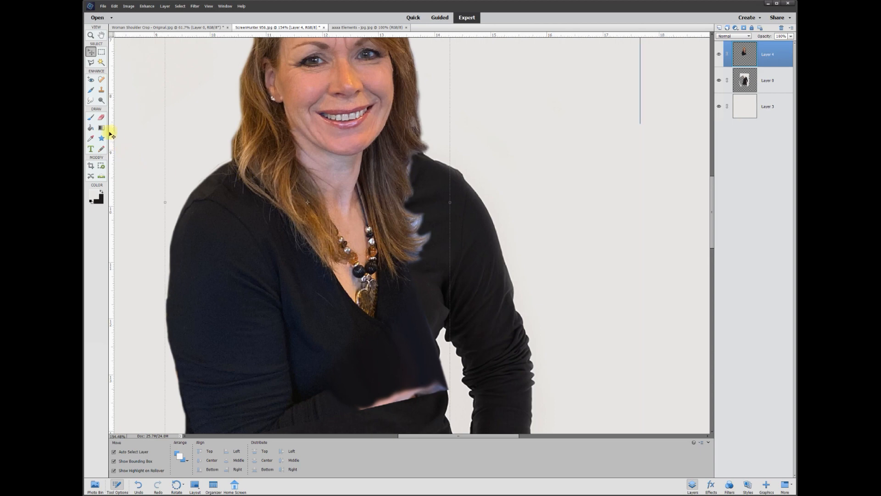
click(101, 118)
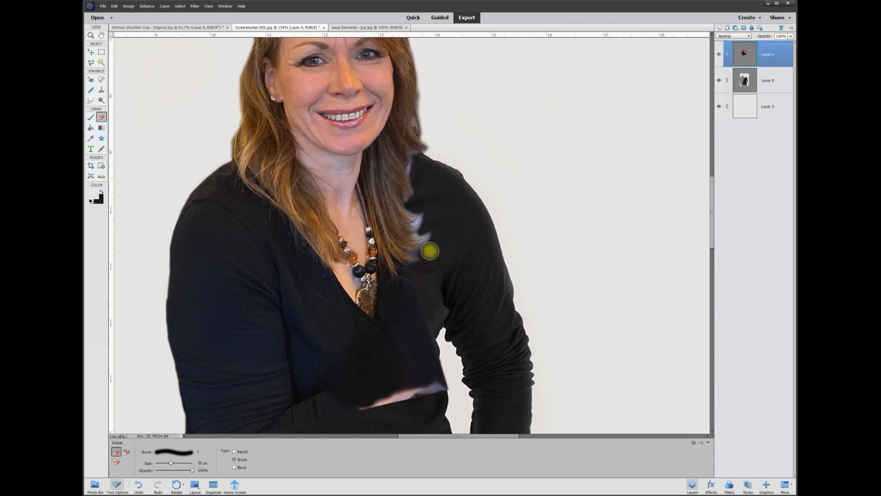
mouse_move(420, 253)
mouse_down()
mouse_move(442, 241)
mouse_move(430, 241)
mouse_move(439, 230)
mouse_move(420, 233)
mouse_move(432, 207)
mouse_move(412, 206)
mouse_move(424, 204)
mouse_move(423, 168)
mouse_up()
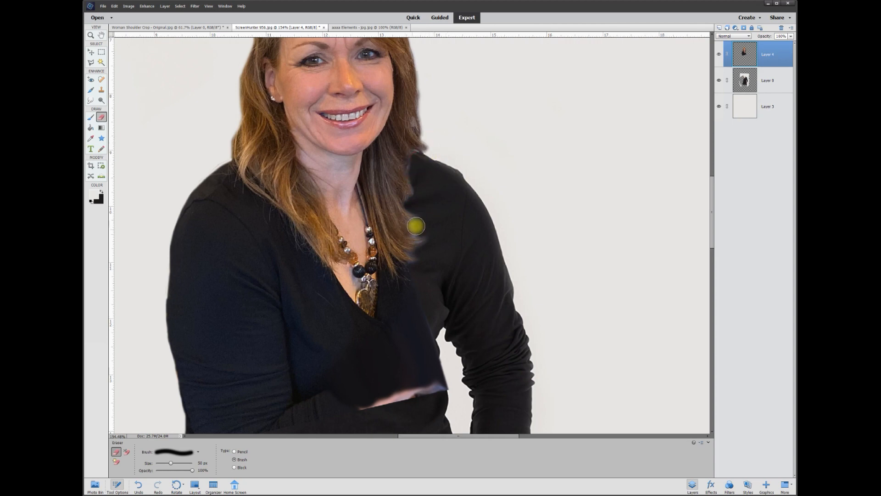
mouse_move(419, 232)
mouse_down()
mouse_move(439, 225)
mouse_move(421, 259)
mouse_move(434, 260)
mouse_move(417, 223)
mouse_up()
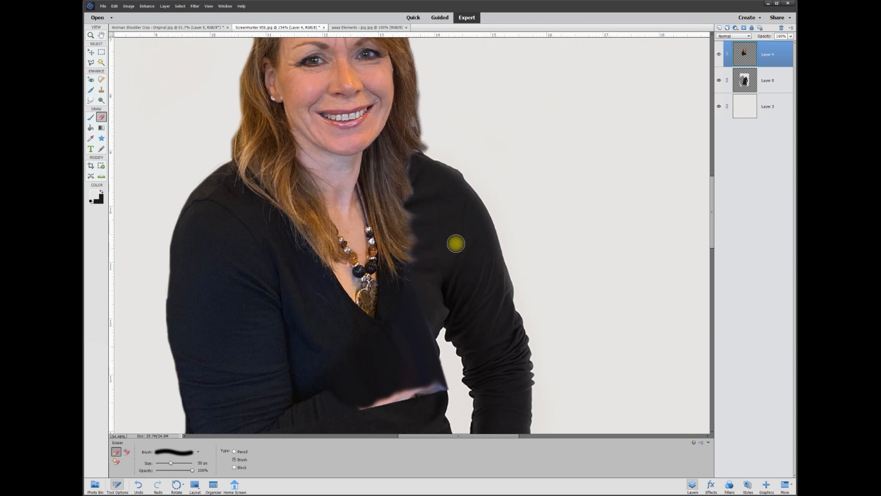
Step: Crop the image to a near-square head-and-shoulders portrait ending at the necklace pendant
scroll(455, 251, down, 2)
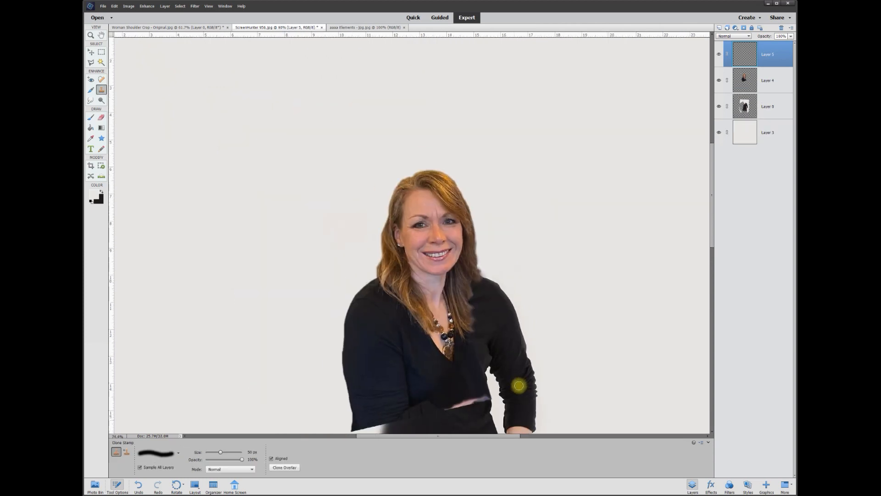
scroll(510, 378, down, 3)
scroll(473, 358, up, 3)
scroll(473, 356, up, 1)
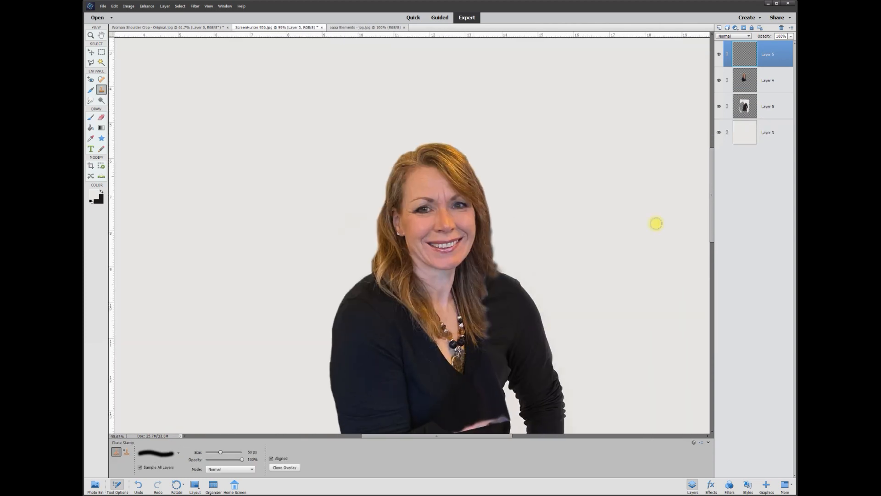
drag(709, 165, 709, 183)
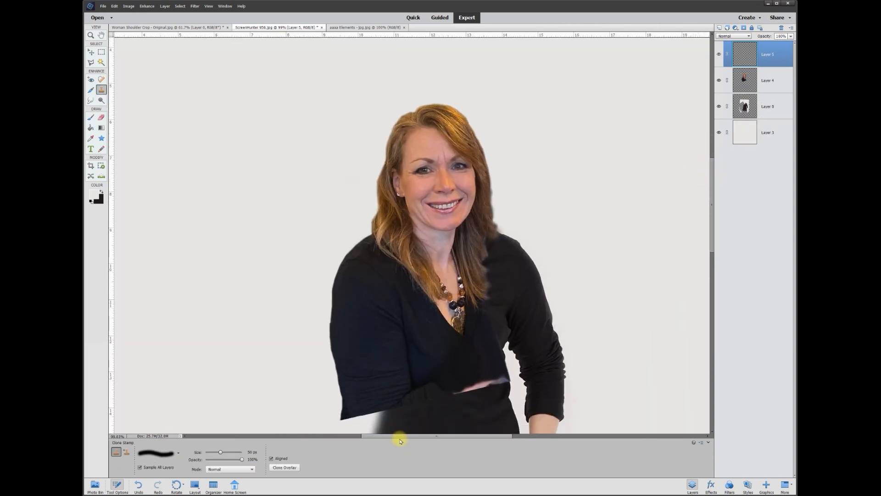
drag(402, 437, 415, 437)
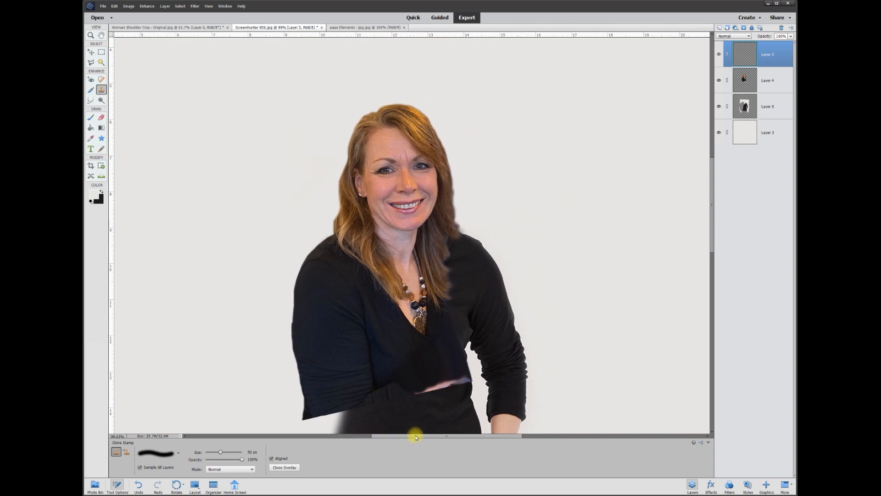
click(91, 167)
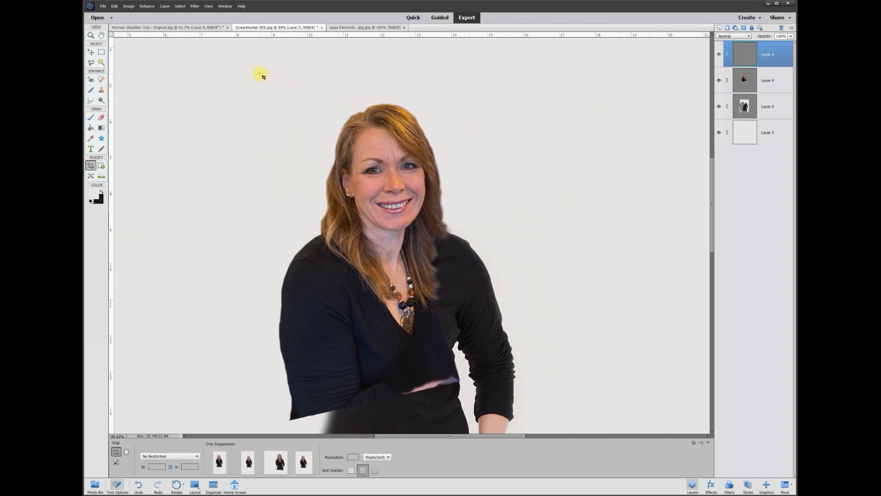
drag(247, 68, 523, 307)
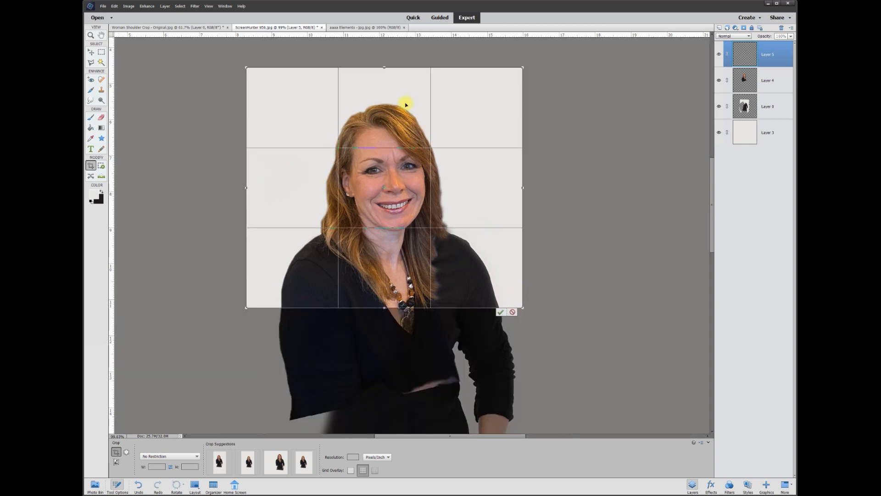
drag(385, 68, 384, 67)
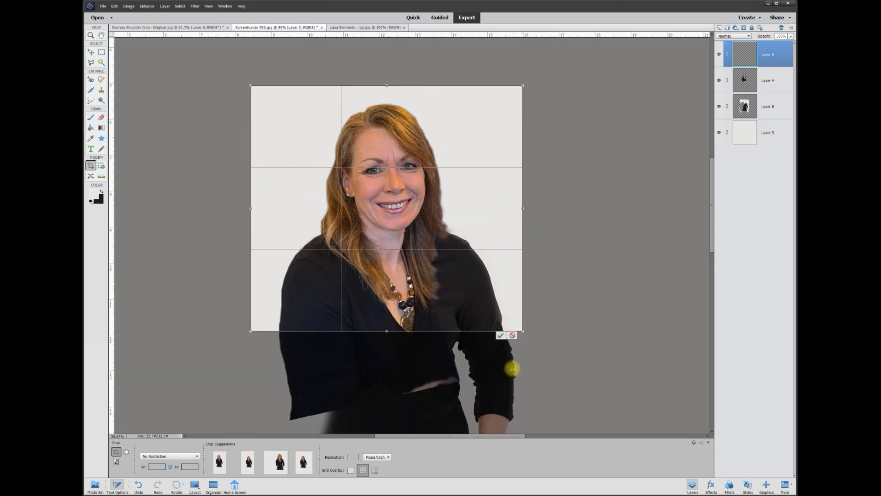
click(500, 334)
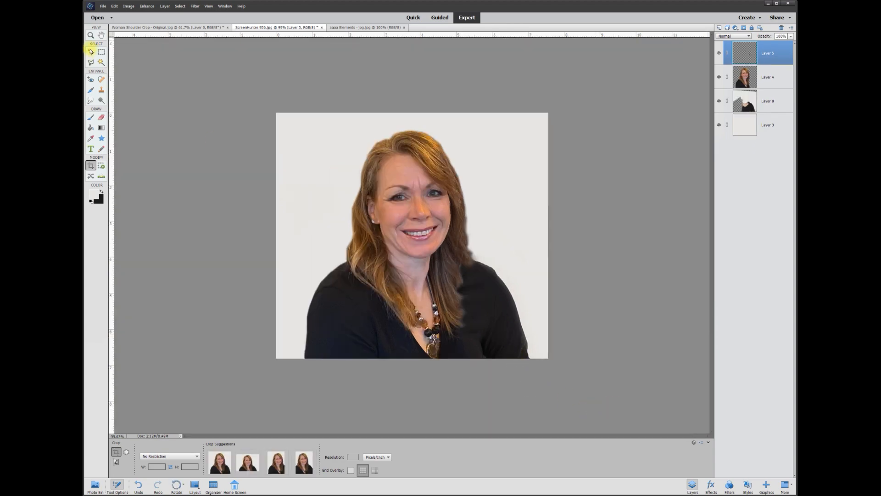
Step: Merge the body layer down into the plain background layer
click(90, 51)
click(601, 241)
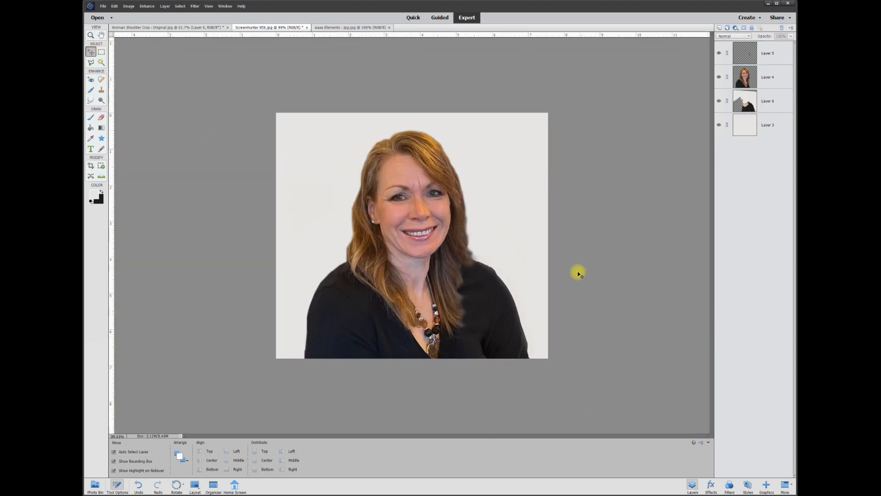
click(423, 236)
key(ctrl+e)
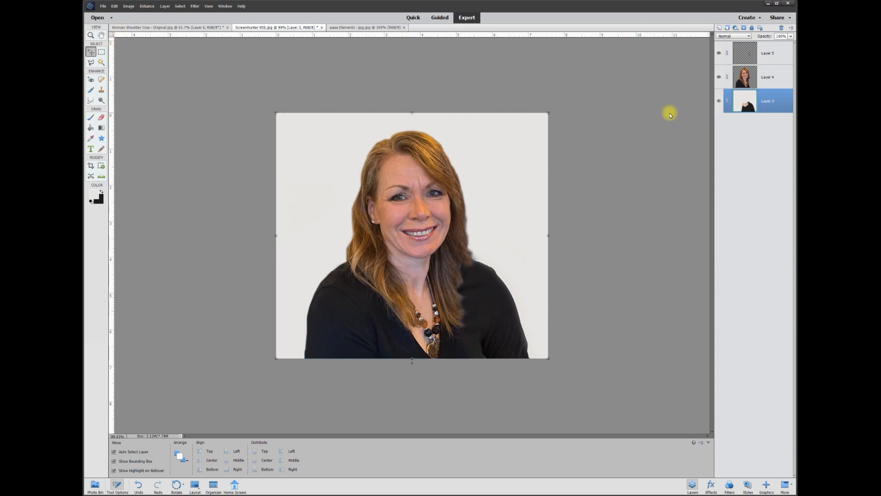
Step: Brighten the merged body-and-background layer with Brightness/Contrast and deselect the layer
click(147, 6)
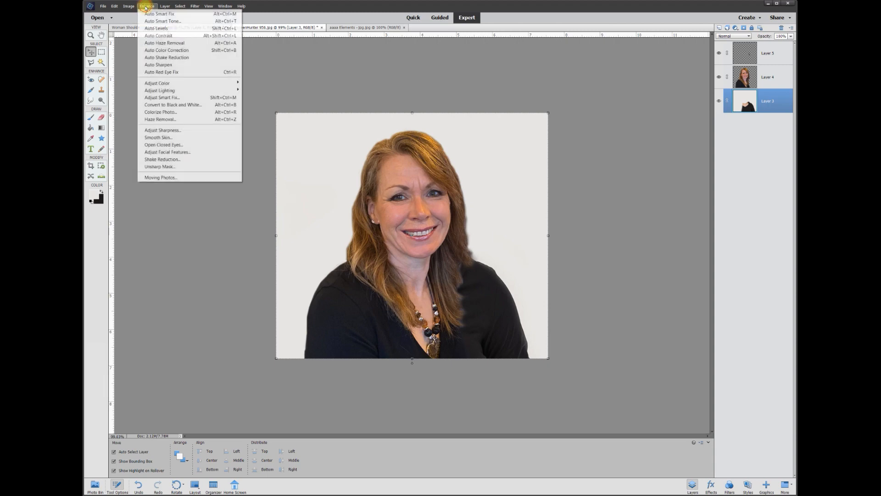
mouse_move(189, 92)
click(264, 98)
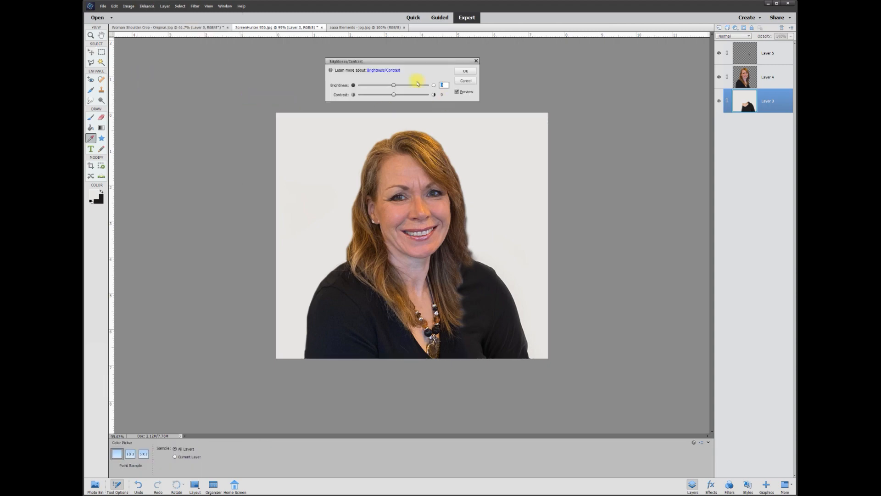
mouse_move(393, 89)
mouse_down()
mouse_move(403, 87)
mouse_move(376, 87)
mouse_move(386, 86)
mouse_up()
key(Return)
click(603, 223)
key(ctrl+equal)
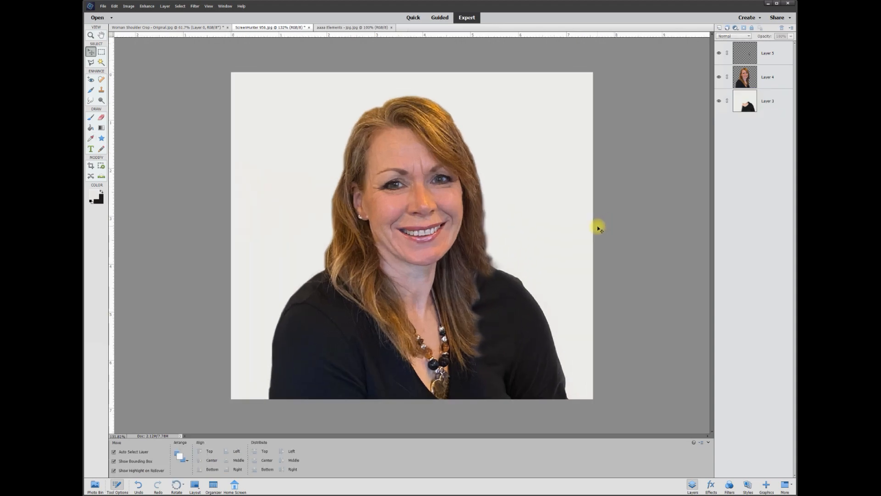